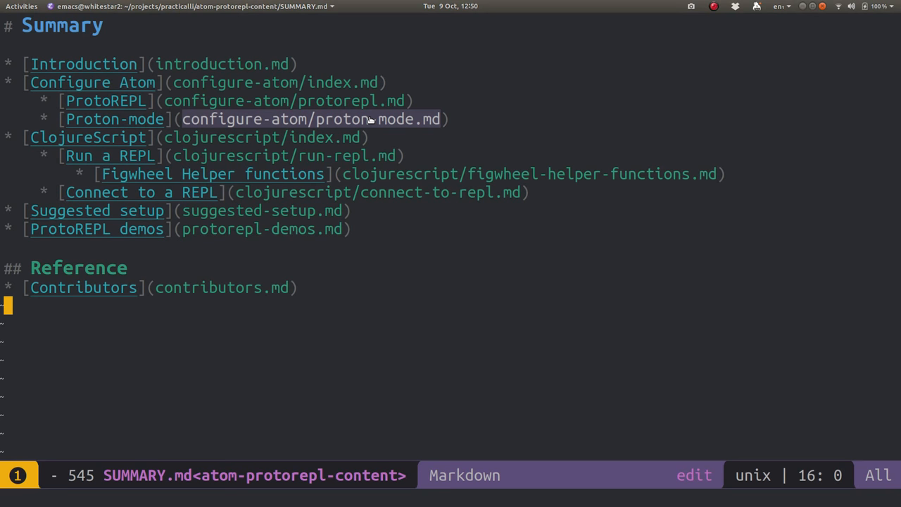
# Run magit-status (SPC g s) and choose the atom-protorepl-content folder as the repository.
pyautogui.press('space')
pyautogui.press('g')
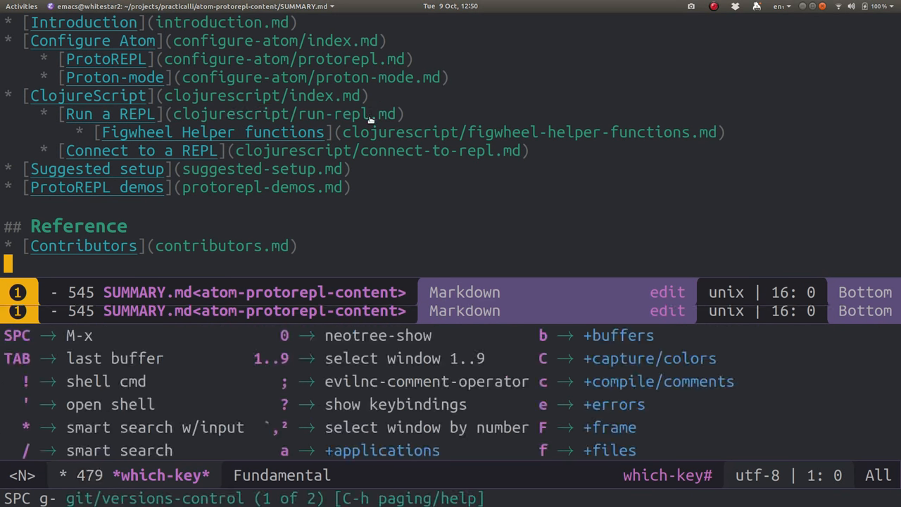
pyautogui.press('s')
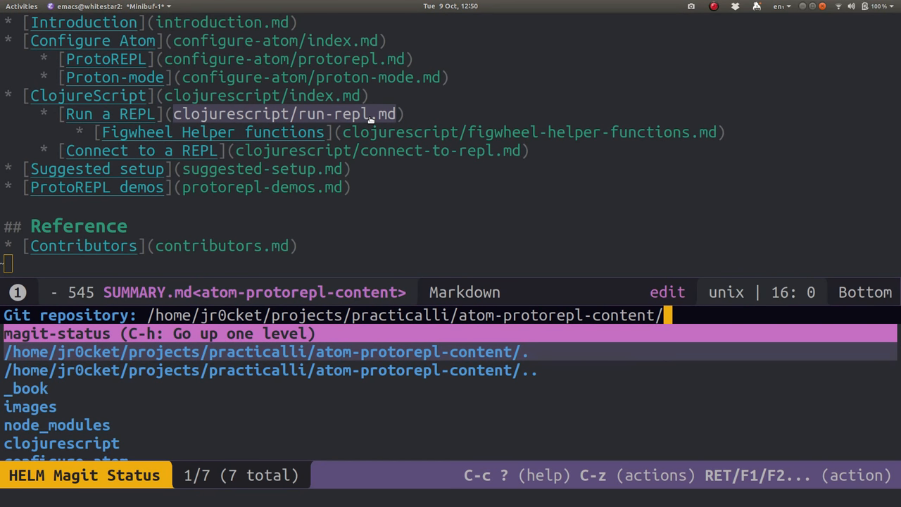
pyautogui.press('Down')
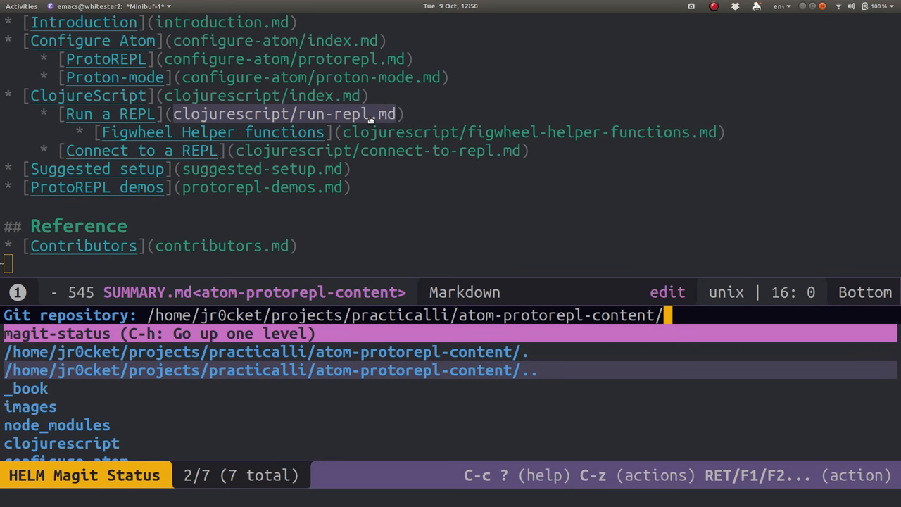
pyautogui.press('Down')
pyautogui.press('Up')
pyautogui.press('Up')
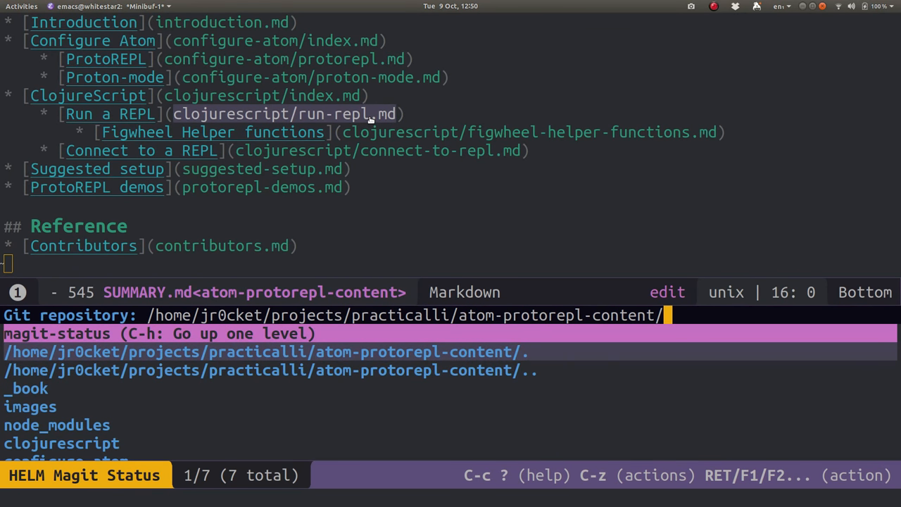
pyautogui.press('Return')
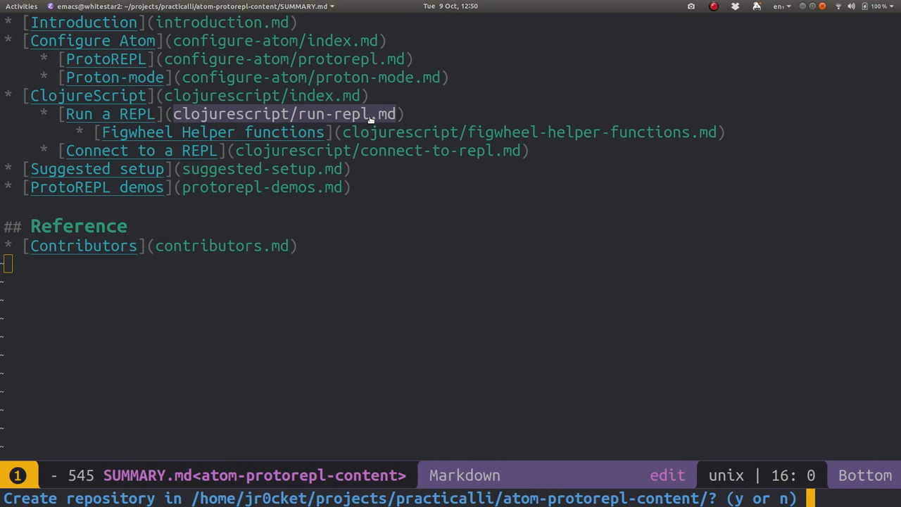
# Confirm creating the new repository and move to the Untracked files section header.
pyautogui.press('y')
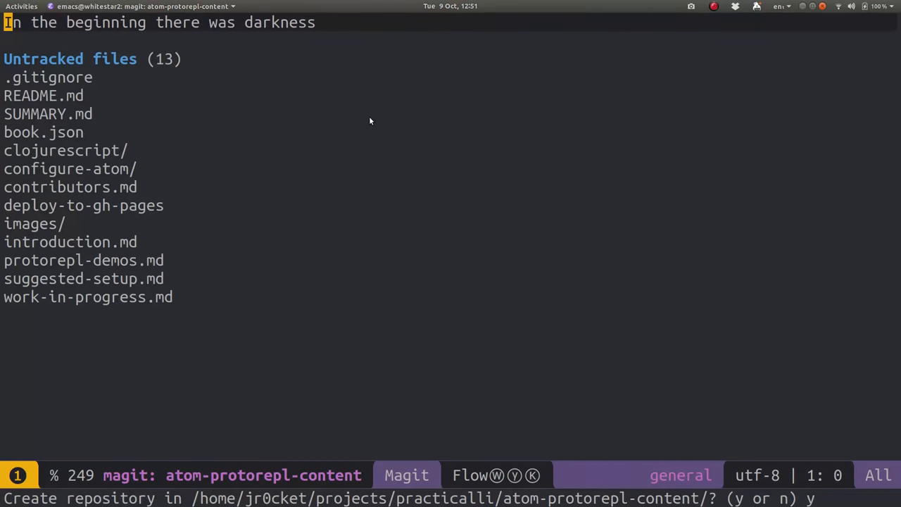
pyautogui.press('j')
pyautogui.press('j')
pyautogui.press('j')
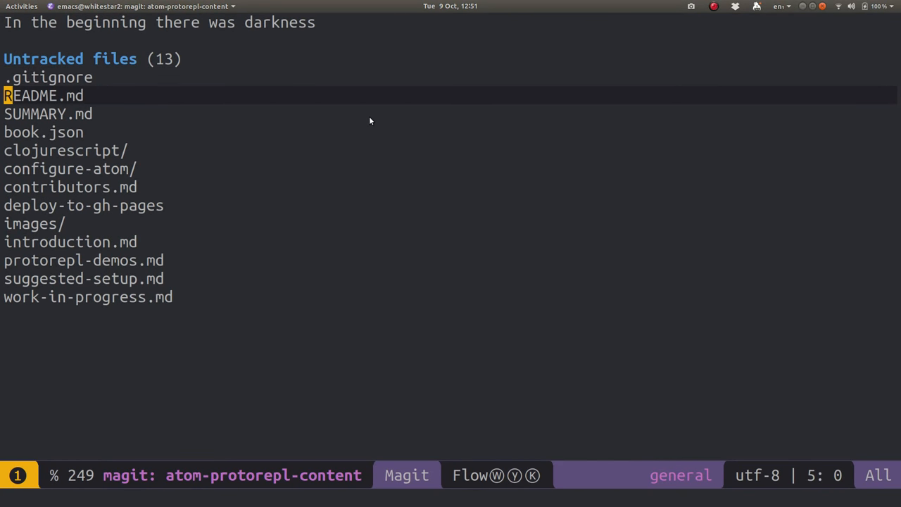
pyautogui.press('k')
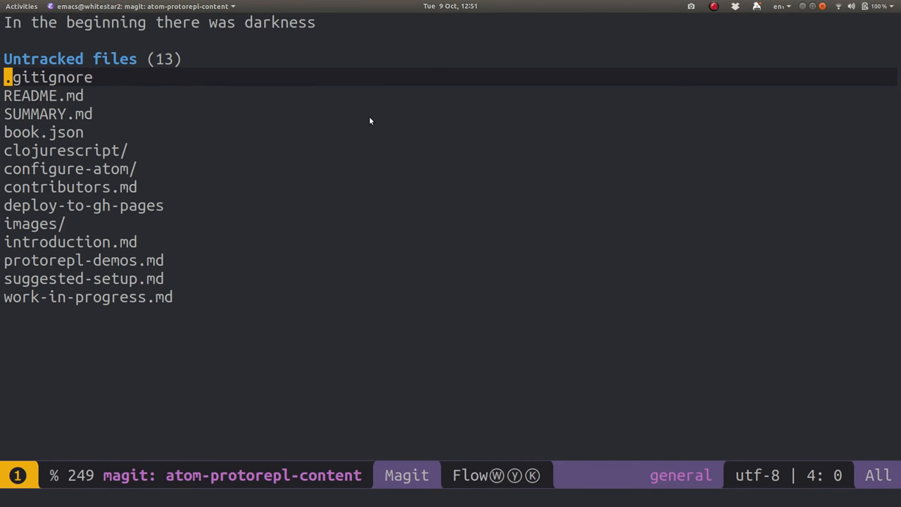
pyautogui.press('k')
pyautogui.press('j')
pyautogui.press('j')
pyautogui.press('j')
pyautogui.press('j')
pyautogui.press('k')
pyautogui.press('k')
pyautogui.press('k')
pyautogui.press('k')
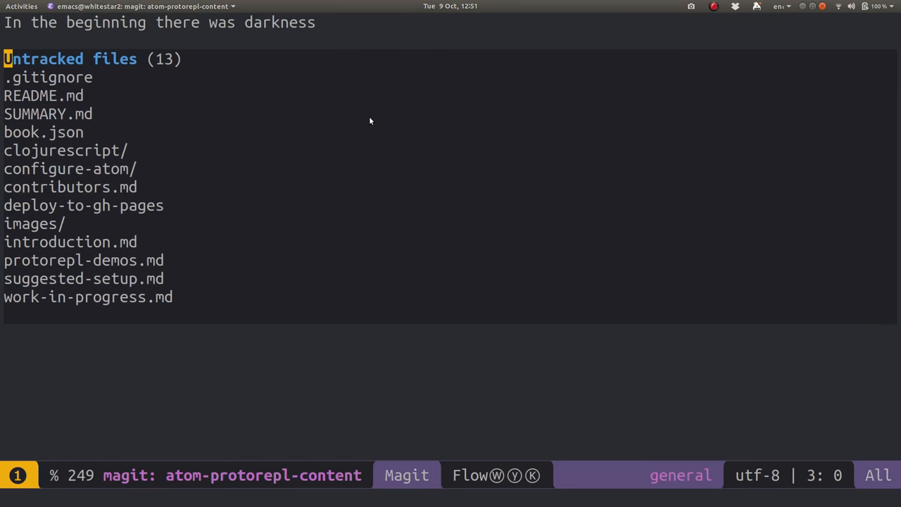
pyautogui.press('s')
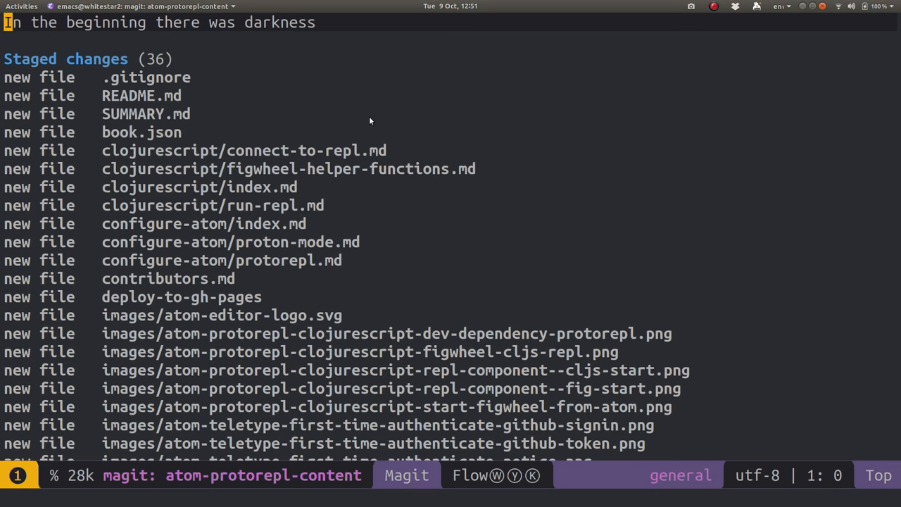
pyautogui.press('j')
pyautogui.press('j')
pyautogui.press('j')
pyautogui.press('j')
pyautogui.press('j')
pyautogui.press('j')
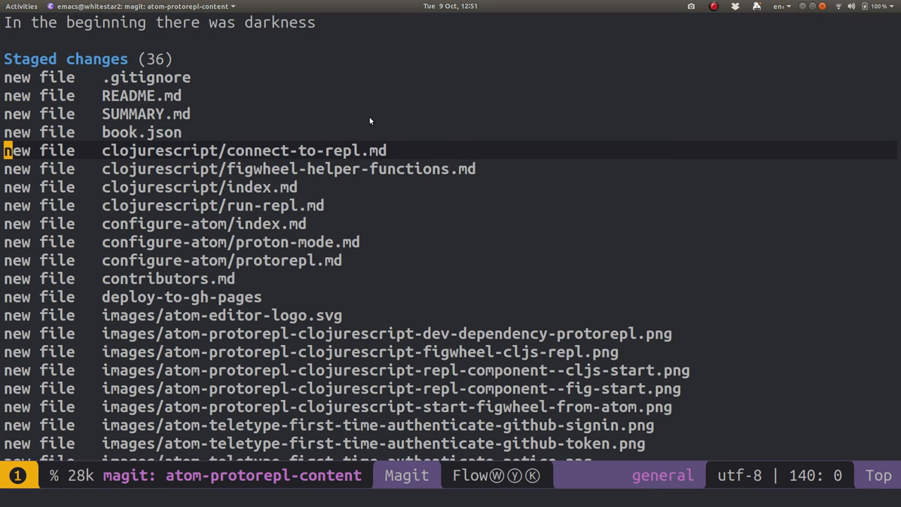
pyautogui.press('j')
pyautogui.press('j')
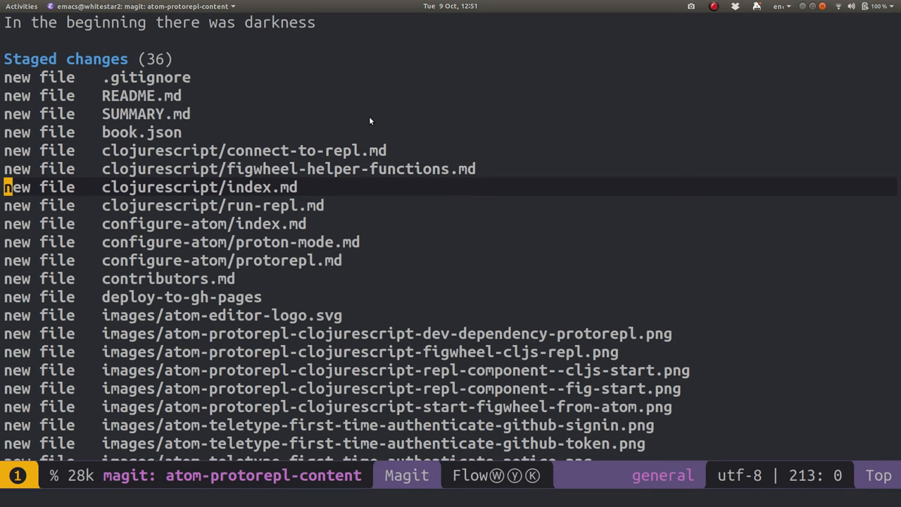
pyautogui.press('u')
pyautogui.press('k')
pyautogui.press('k')
pyautogui.press('k')
pyautogui.press('k')
pyautogui.press('k')
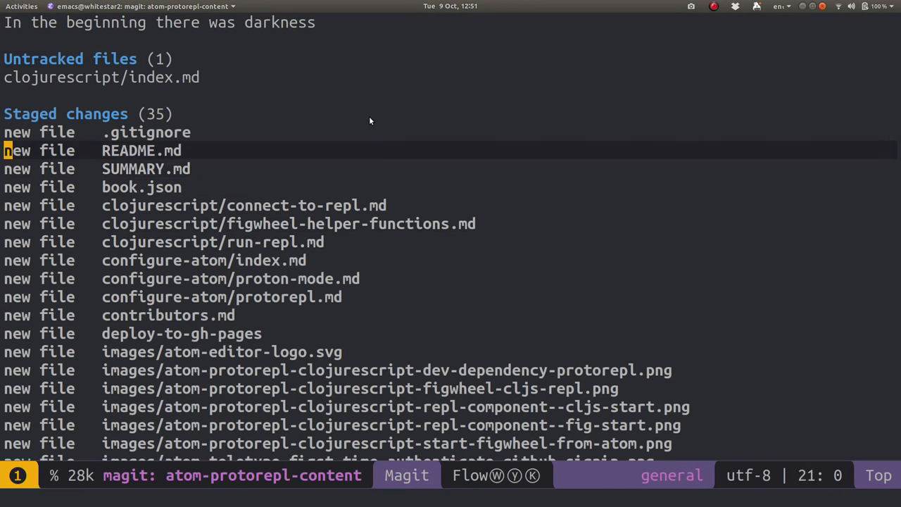
pyautogui.press('k')
pyautogui.press('k')
pyautogui.press('k')
pyautogui.press('k')
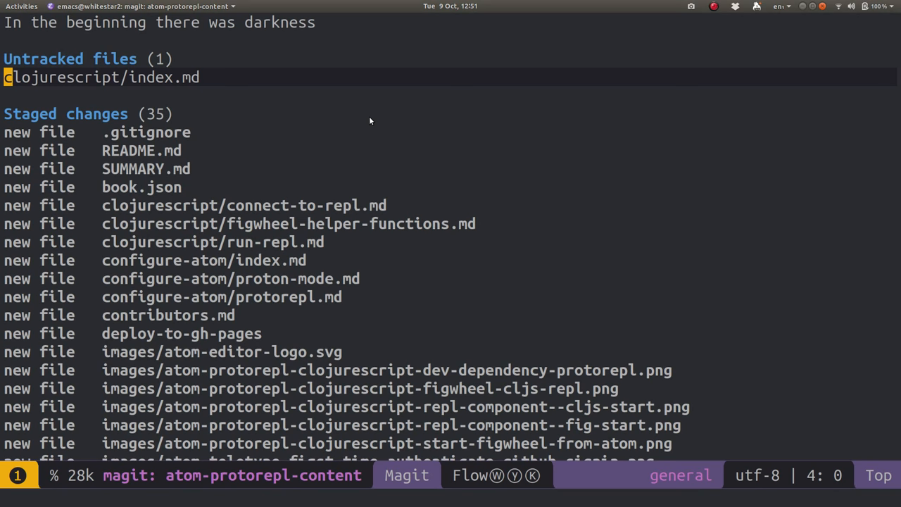
pyautogui.press('s')
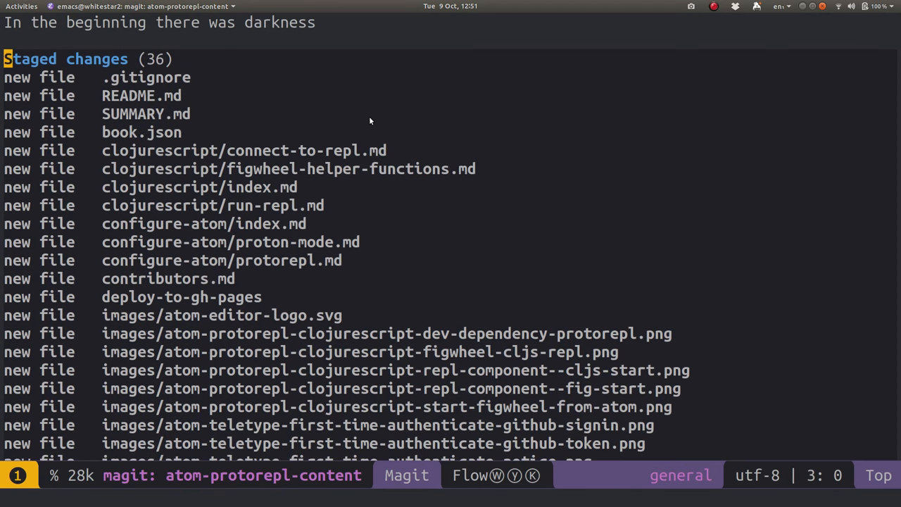
pyautogui.press('j')
pyautogui.press('j')
pyautogui.press('j')
pyautogui.press('j')
pyautogui.hotkey('ctrl', 'd')
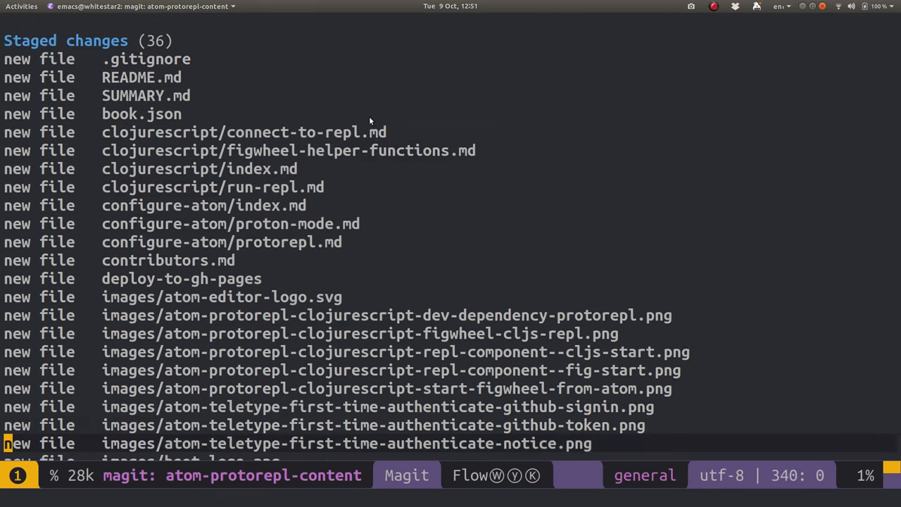
pyautogui.hotkey('ctrl', 'd')
pyautogui.press('j')
pyautogui.hotkey('ctrl', 'd')
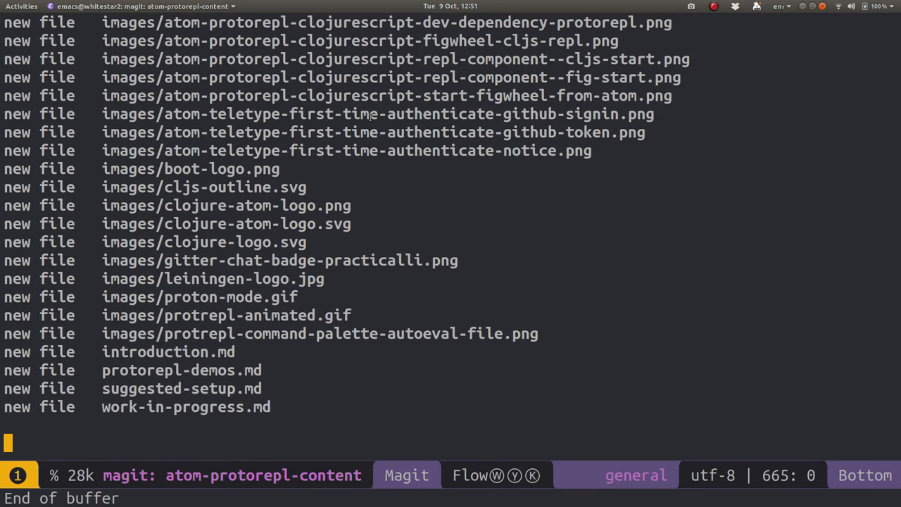
pyautogui.press('k')
pyautogui.hotkey('ctrl', 'u')
pyautogui.hotkey('ctrl', 'u')
pyautogui.hotkey('ctrl', 'u')
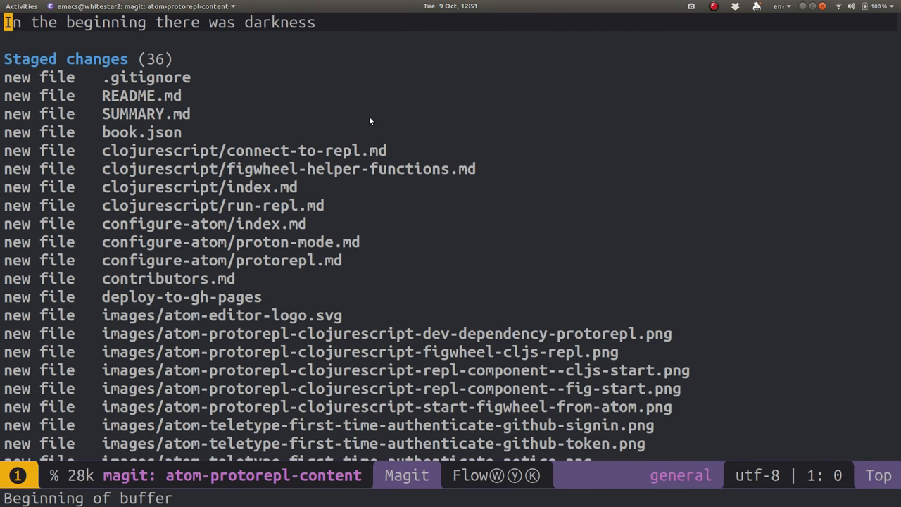
# Commit with message 'New gitbook on using Atom and protorepl with Clojure' via C-c C-c.
pyautogui.press('c')
pyautogui.press('c')
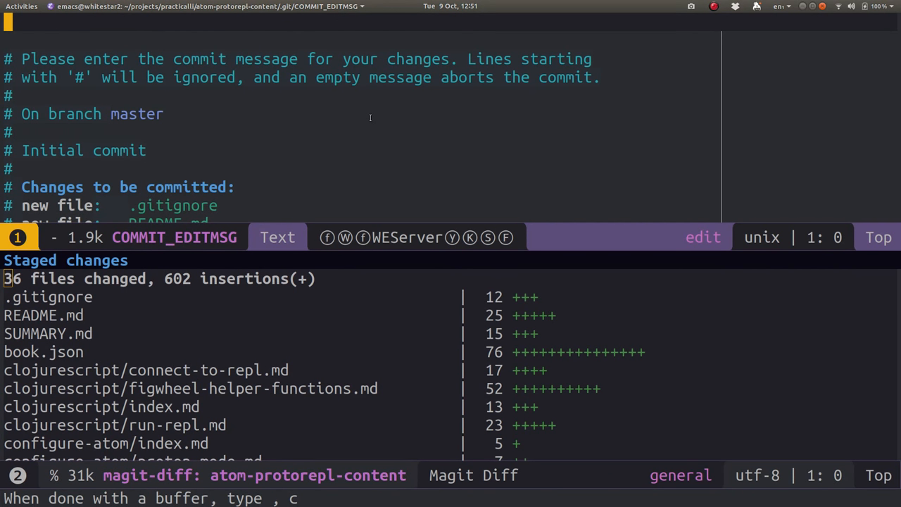
pyautogui.press('i')
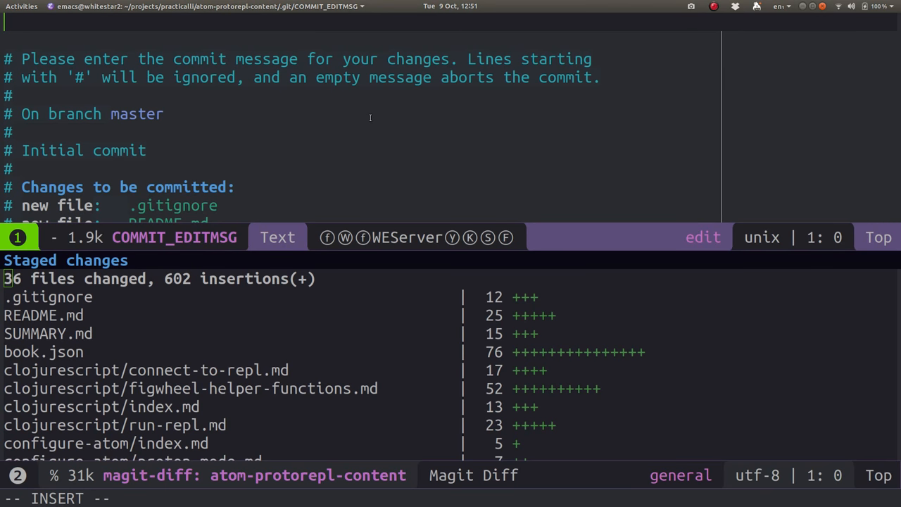
pyautogui.write('New ')
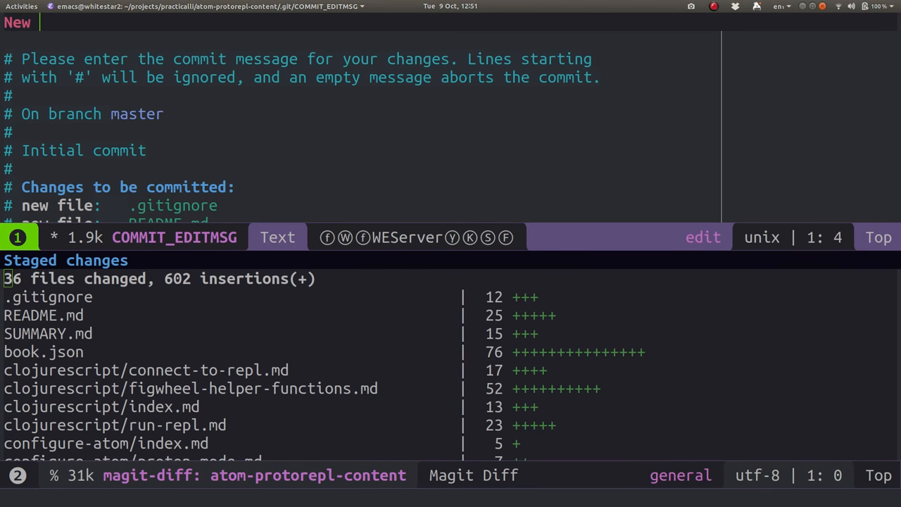
pyautogui.write('gitbook ')
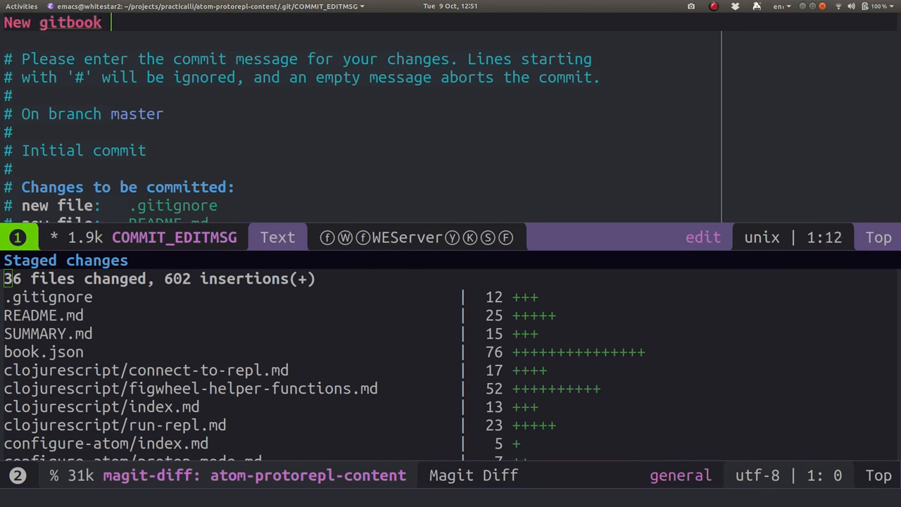
pyautogui.write('on using ')
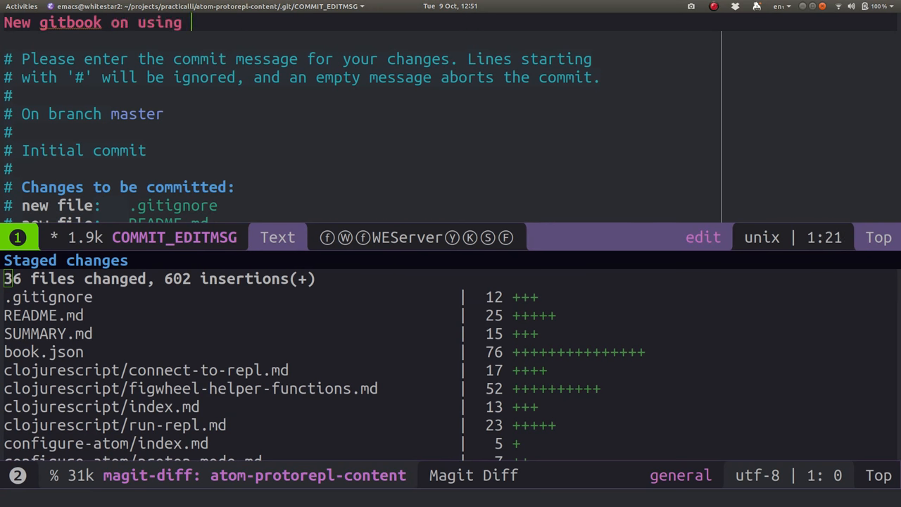
pyautogui.write('Atom')
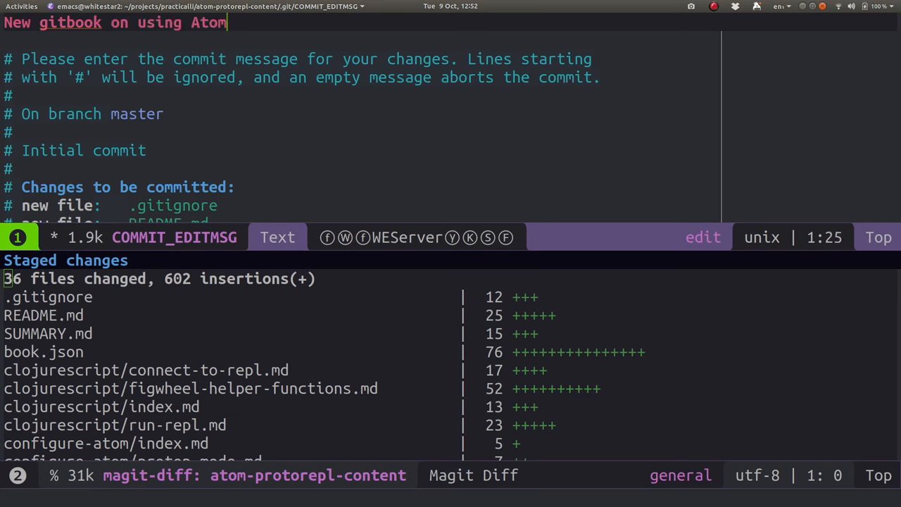
pyautogui.write(' and proe')
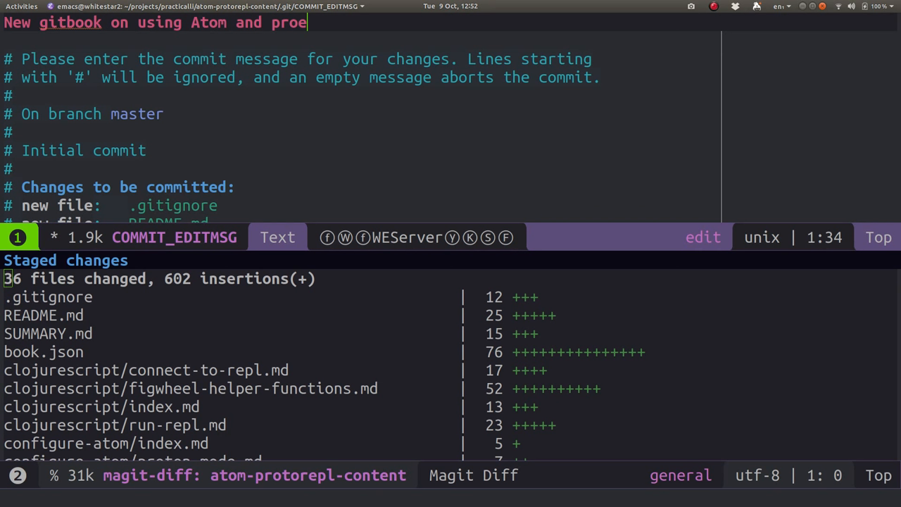
pyautogui.press('BackSpace')
pyautogui.write('torepl wi')
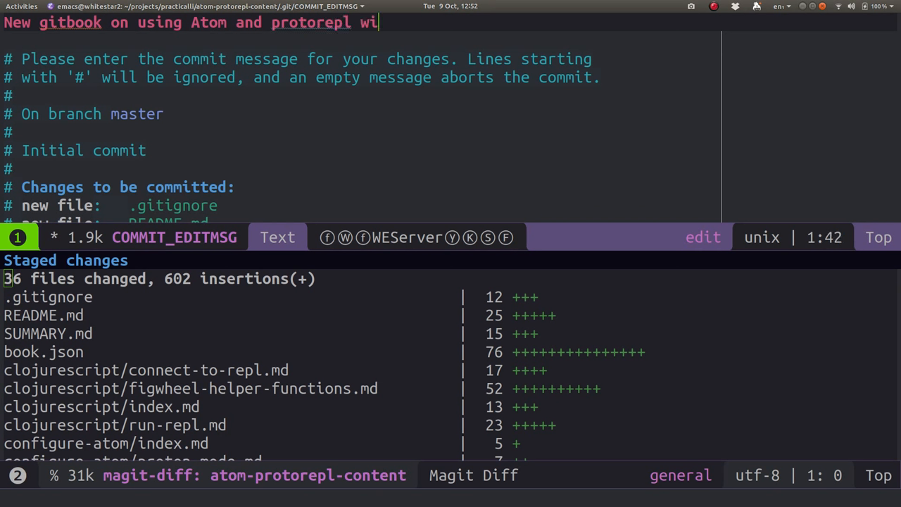
pyautogui.write('th Cloju')
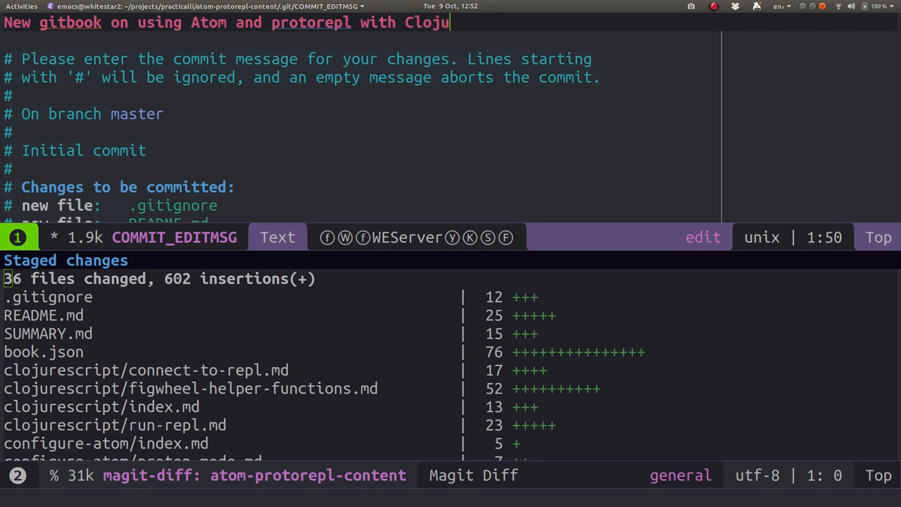
pyautogui.write('re')
pyautogui.press('Escape')
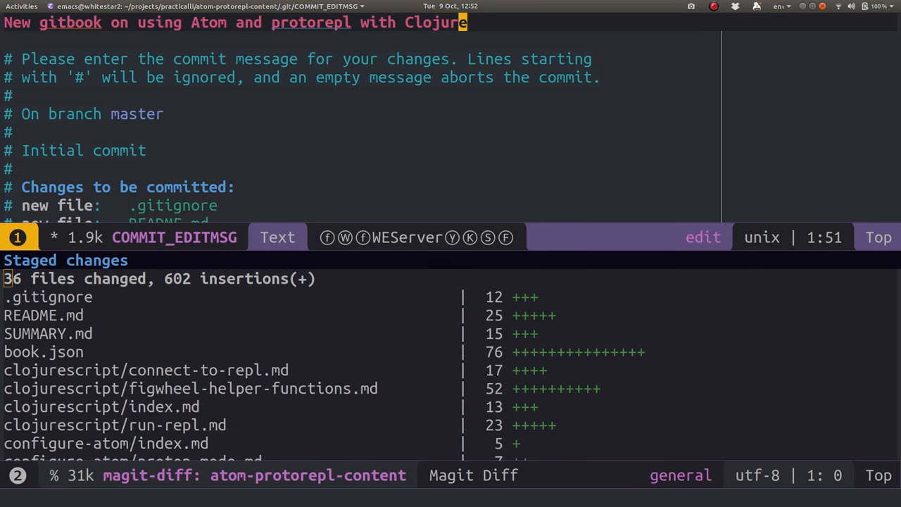
pyautogui.hotkey('ctrl', 'c')
pyautogui.hotkey('ctrl', 'c')
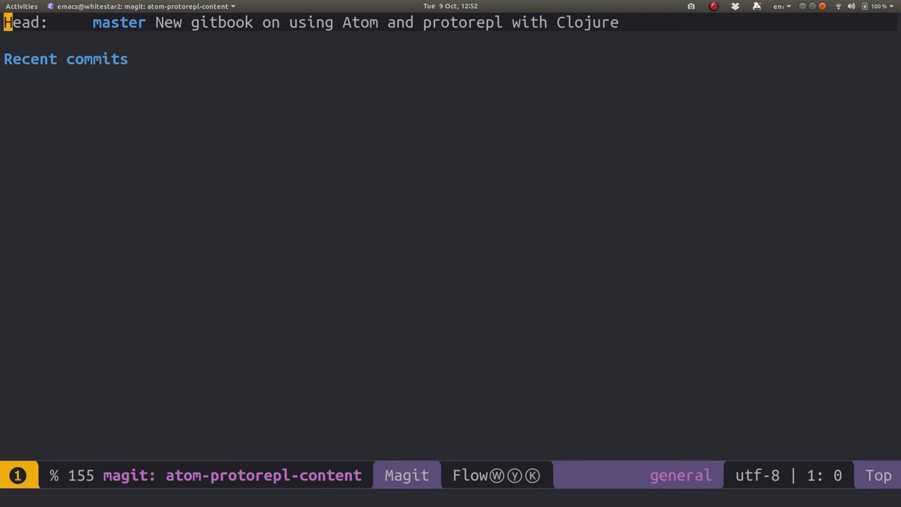
# Review the new commit's details in the master log and return to the Git status.
pyautogui.press('l')
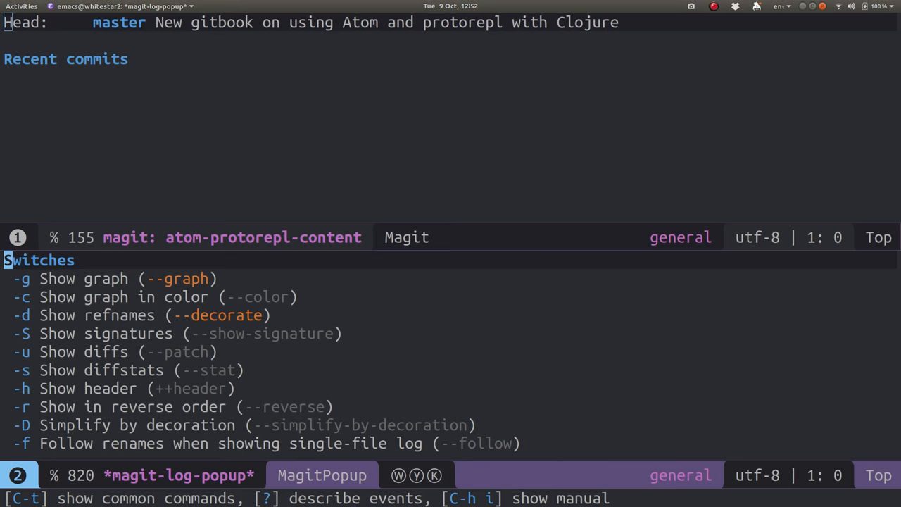
pyautogui.press('l')
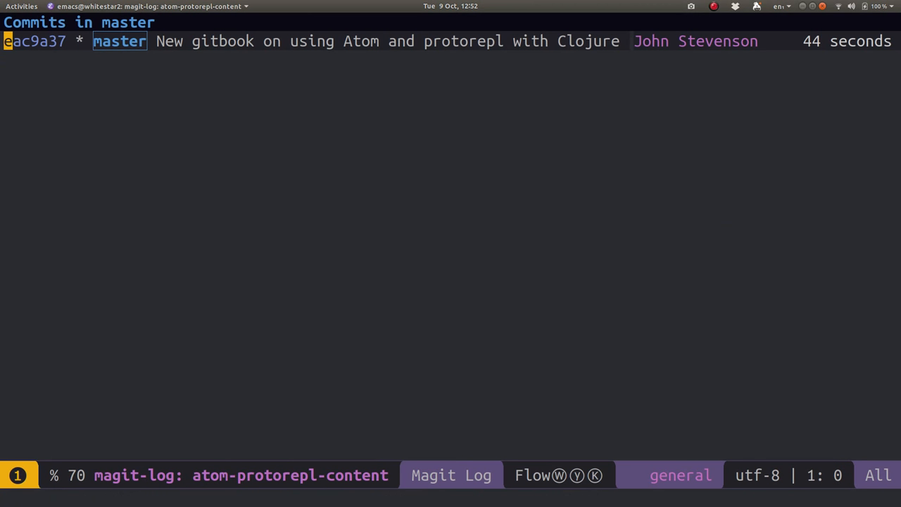
pyautogui.press('Return')
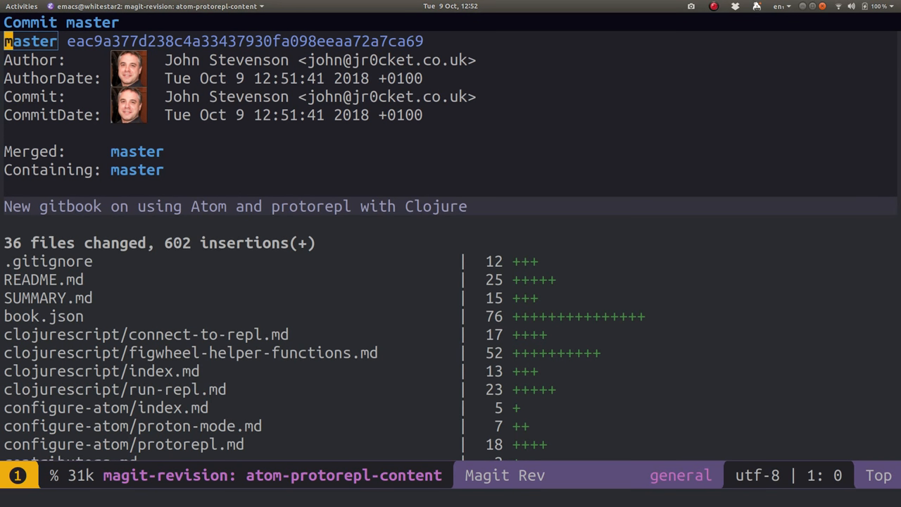
pyautogui.press('q')
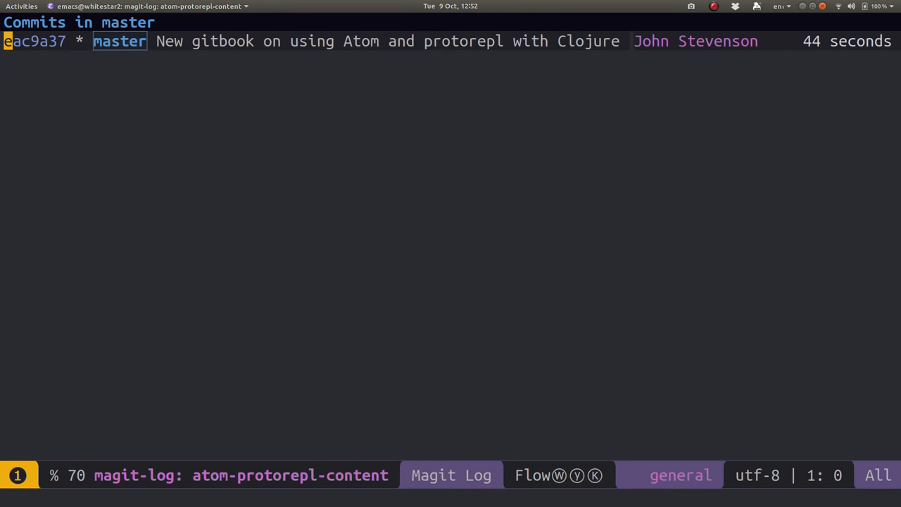
pyautogui.press('q')
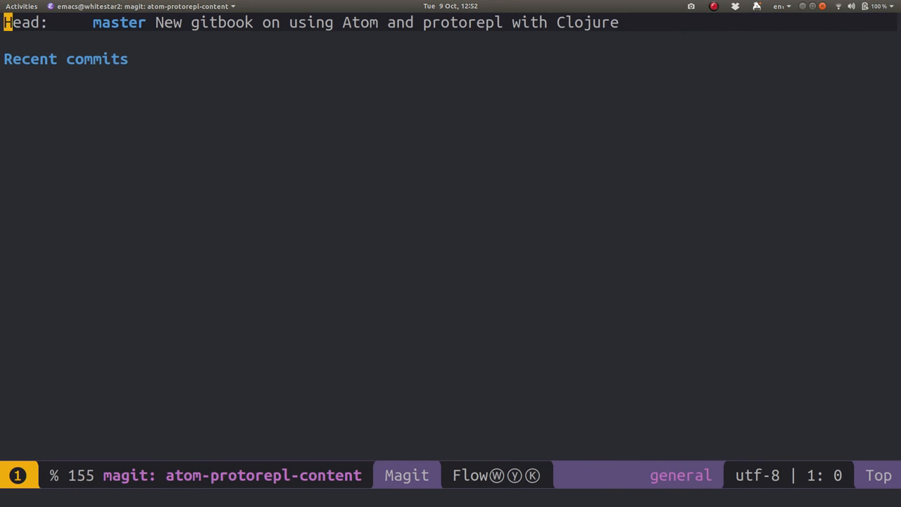
pyautogui.press('n')
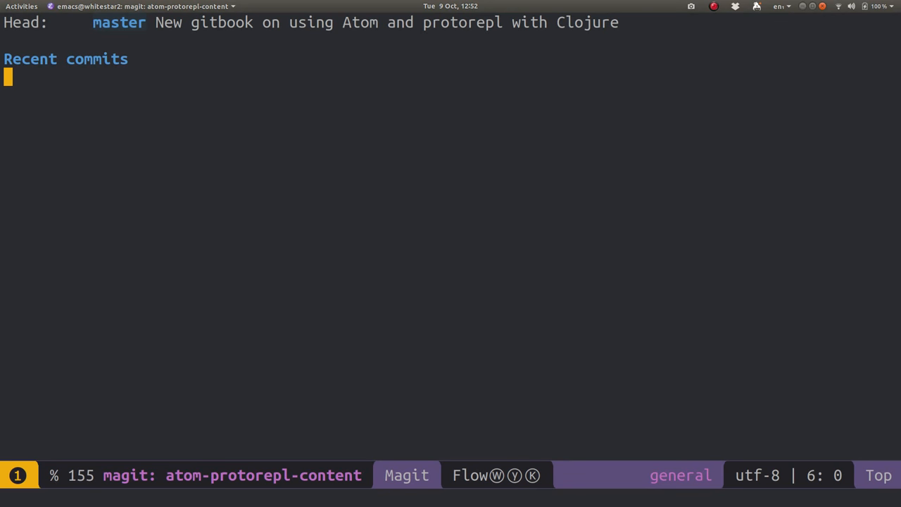
# Switch to the GitHub repository page and copy its SSH address.
pyautogui.hotkey('alt', 'Tab')
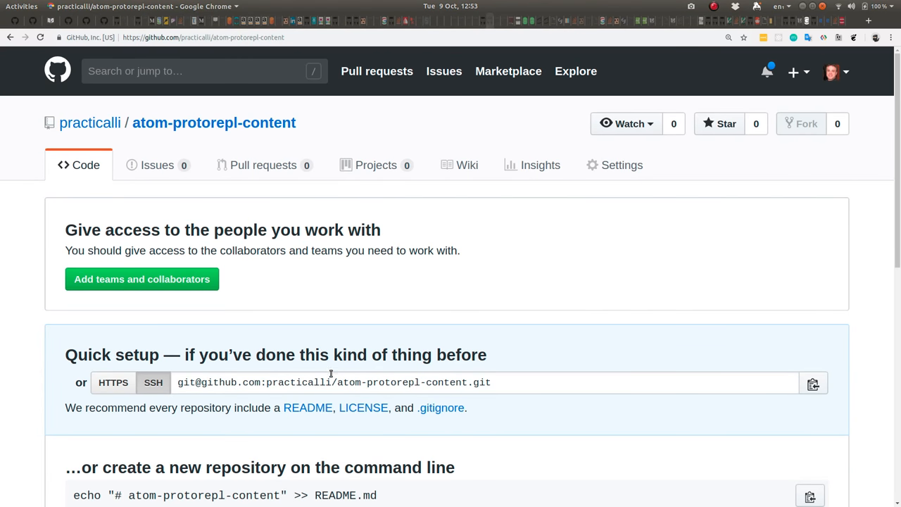
pyautogui.click(813, 384)
pyautogui.hotkey('alt', 'Tab')
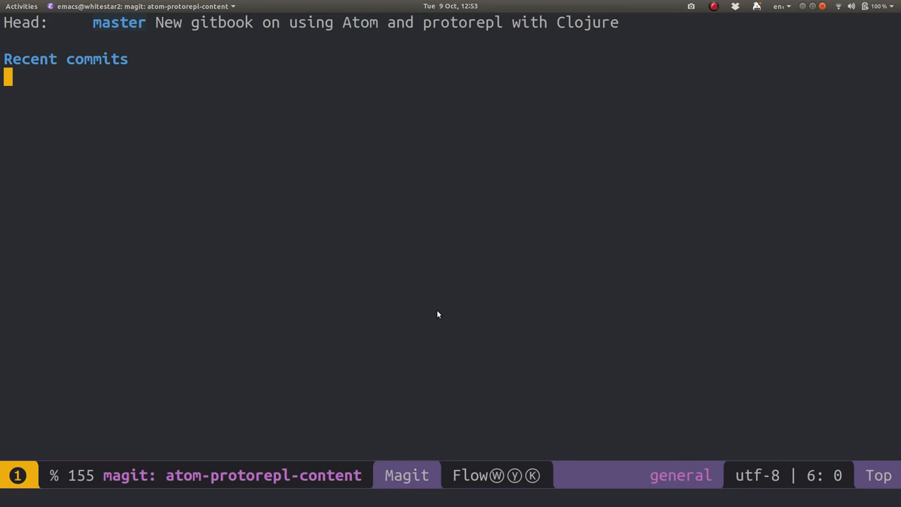
pyautogui.press('?')
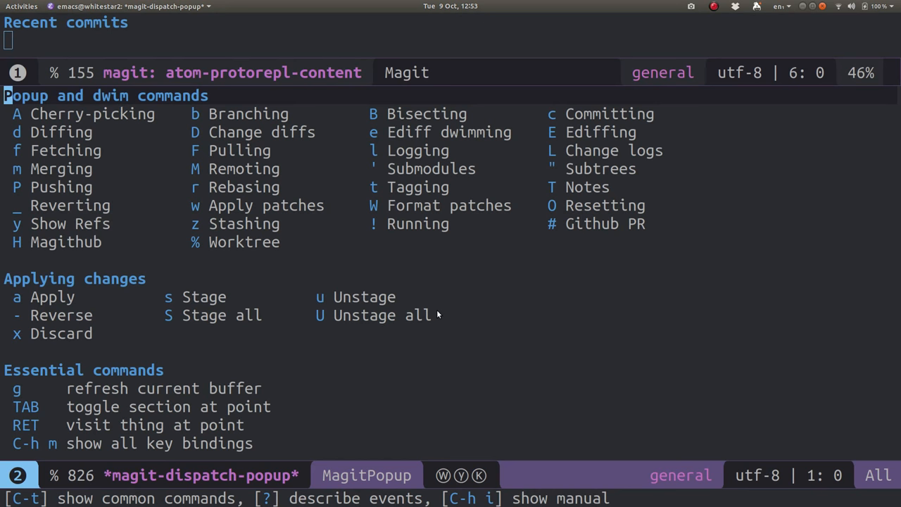
pyautogui.press('M')
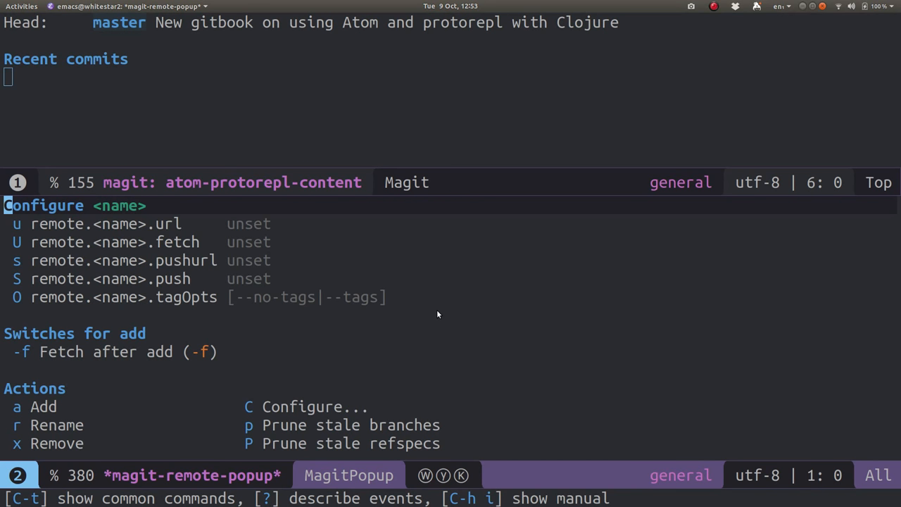
pyautogui.press('a')
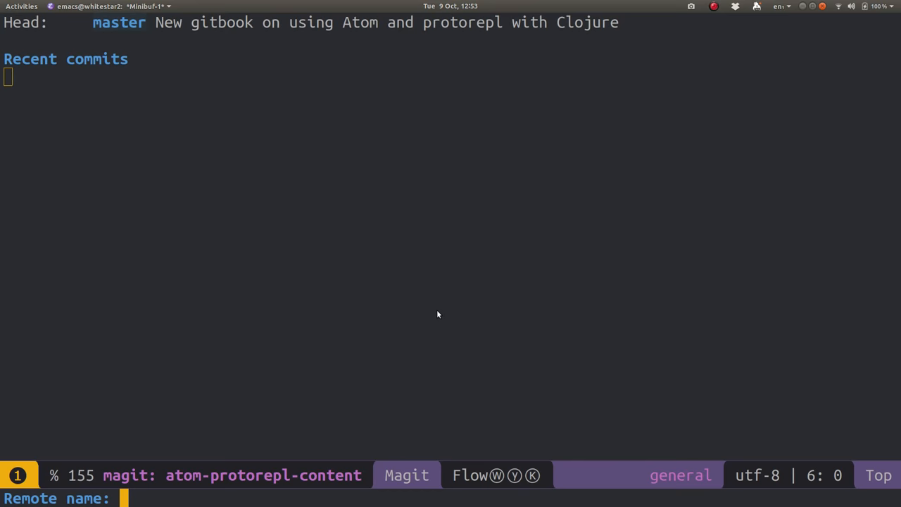
pyautogui.hotkey('ctrl', 'y')
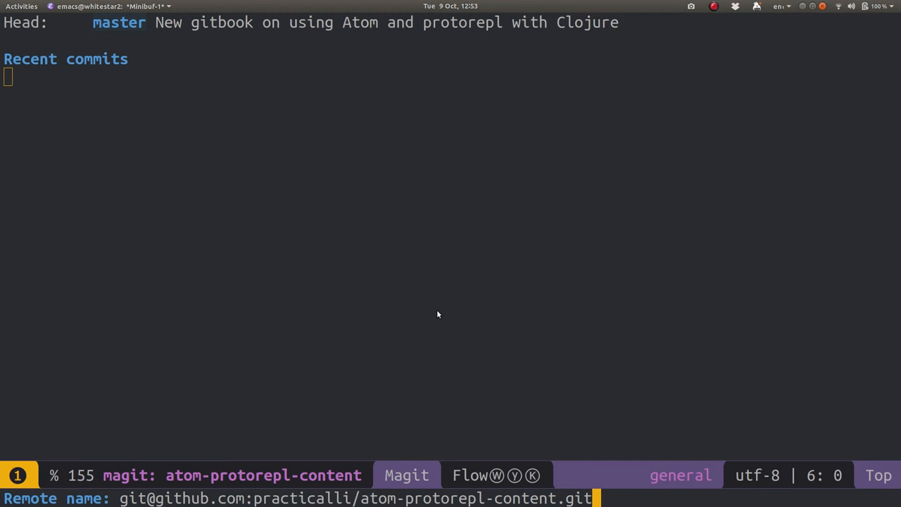
pyautogui.press('Return')
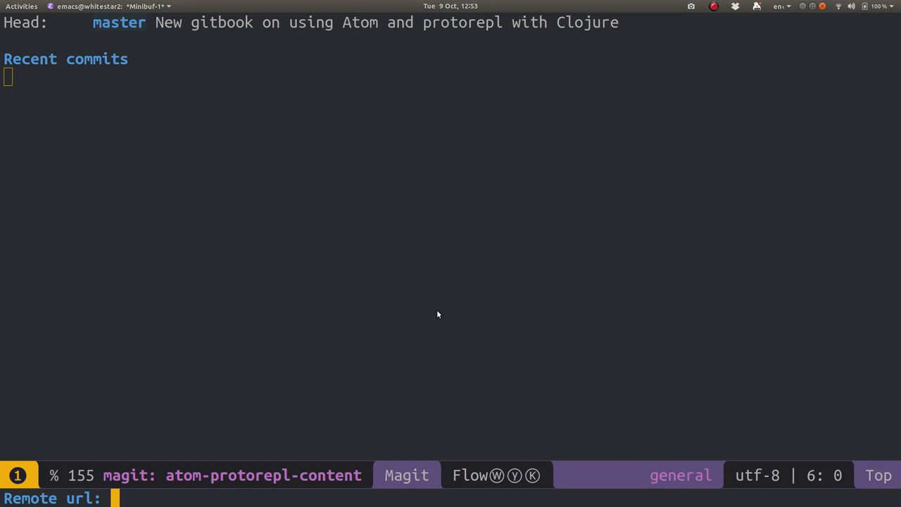
pyautogui.hotkey('ctrl', 'g')
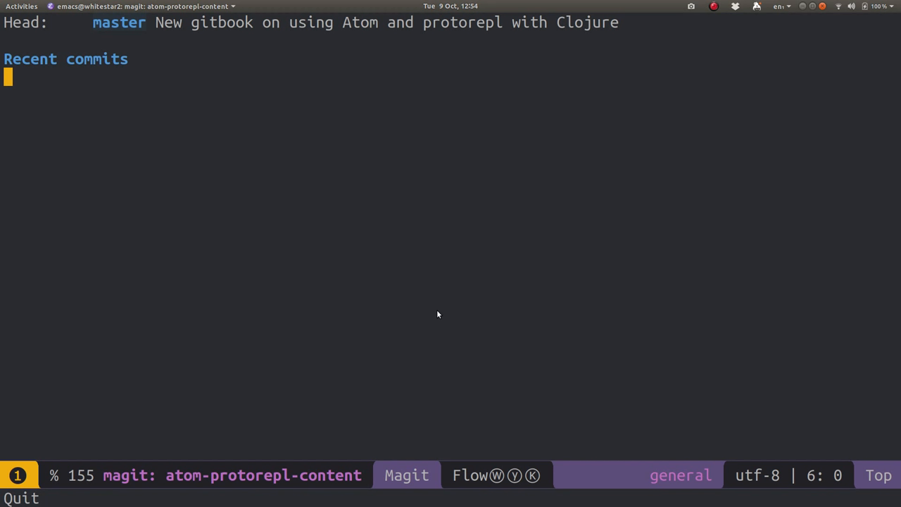
pyautogui.press('M')
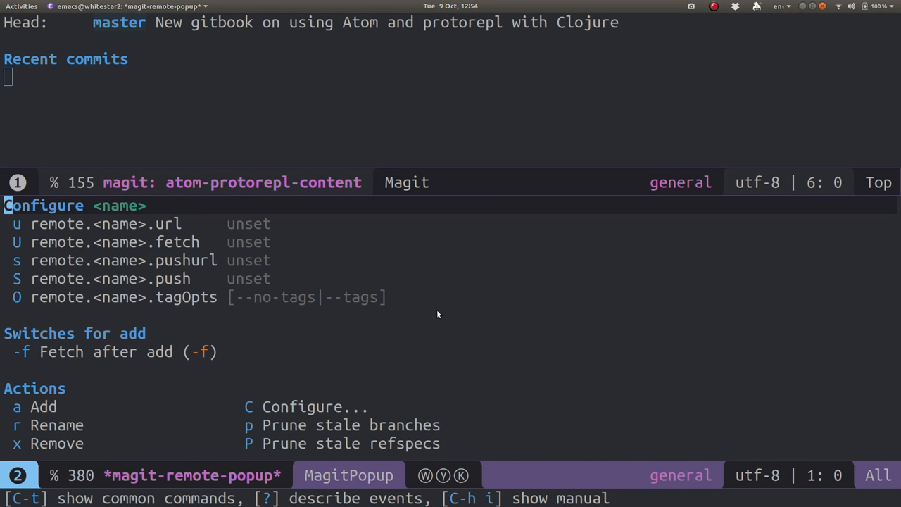
pyautogui.press('a')
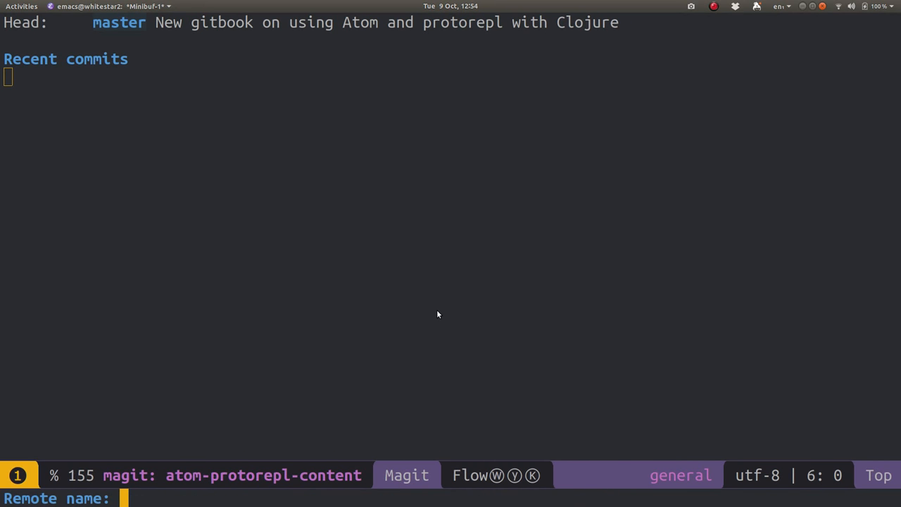
pyautogui.write('o')
pyautogui.write('rign')
pyautogui.press('BackSpace')
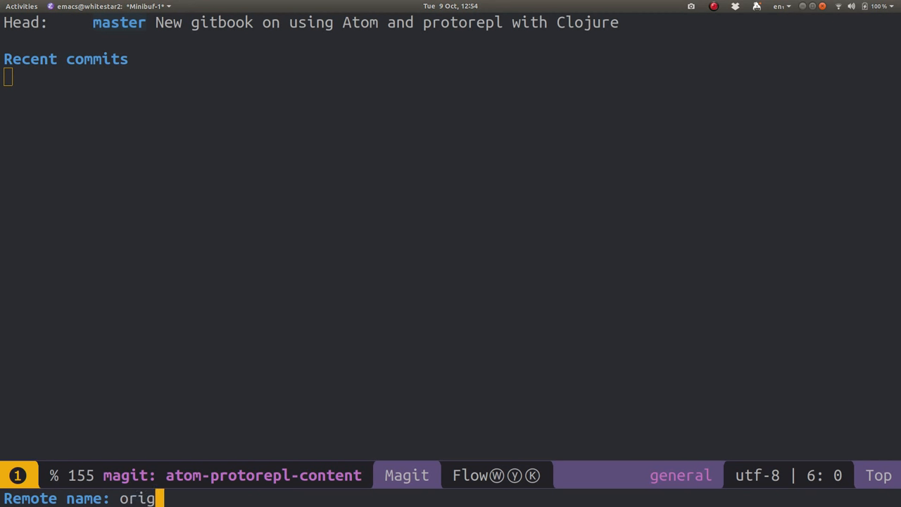
pyautogui.write('in')
pyautogui.press('Return')
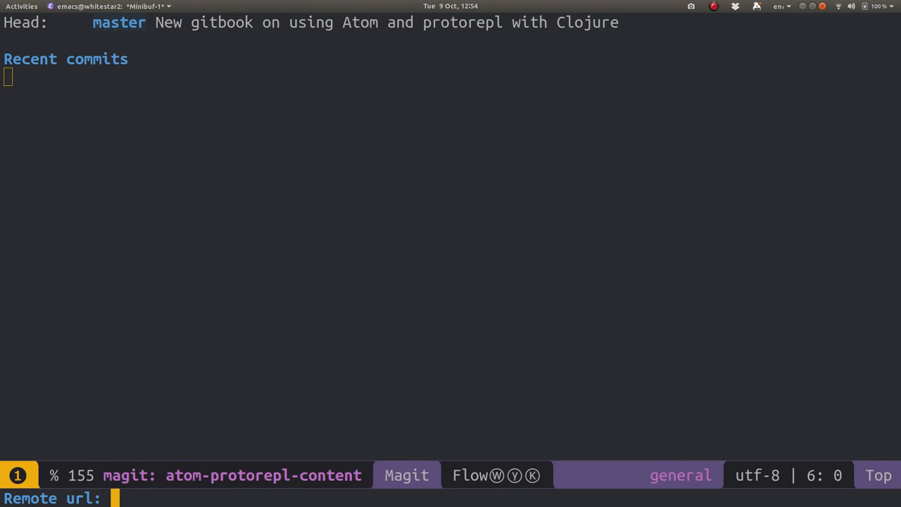
pyautogui.hotkey('ctrl', 'y')
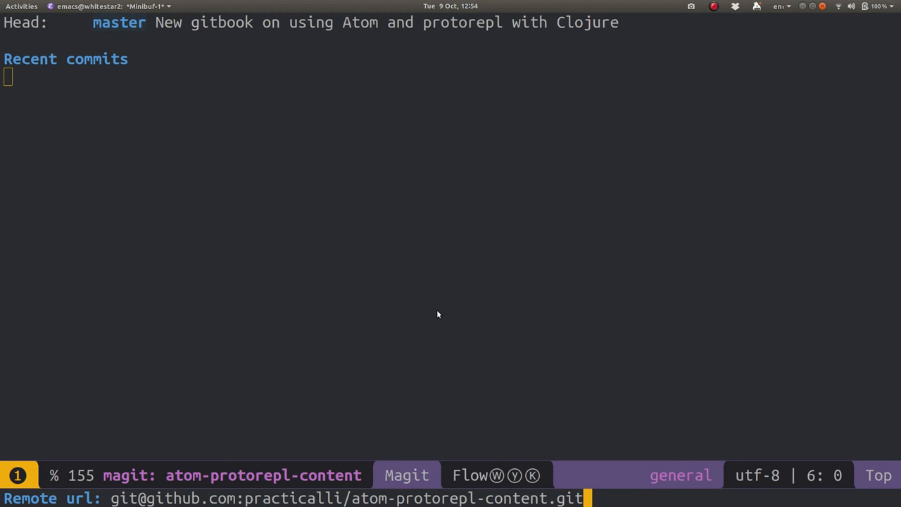
pyautogui.press('Return')
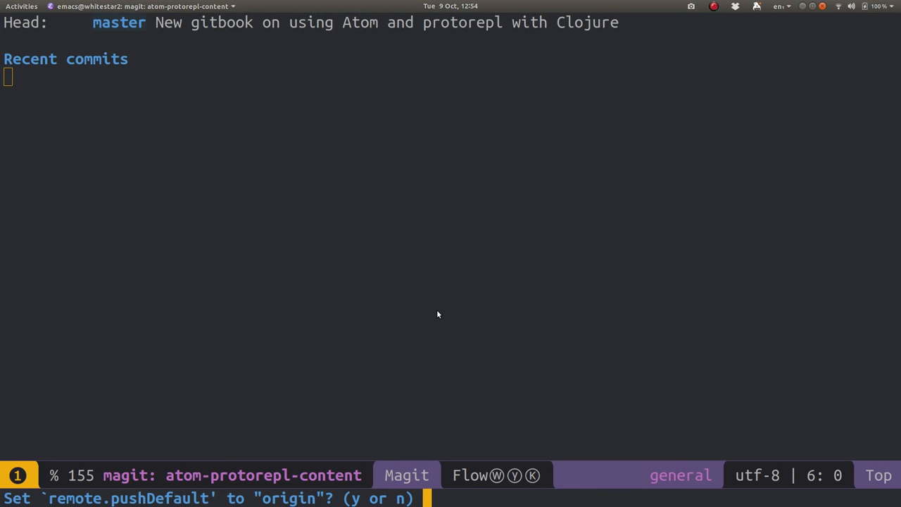
pyautogui.press('y')
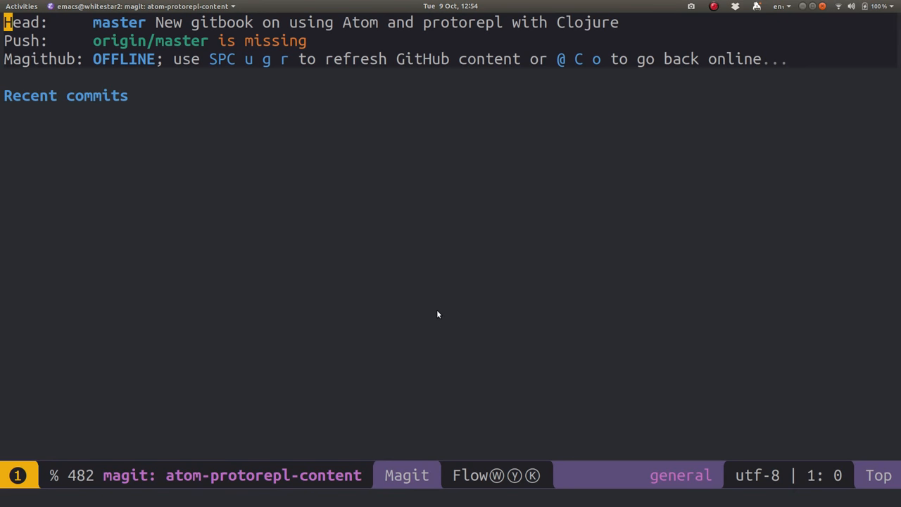
# Move through the Push and Magithub status lines, then show the magit-dispatch-popup with ?
pyautogui.press('j')
pyautogui.press('j')
pyautogui.press('k')
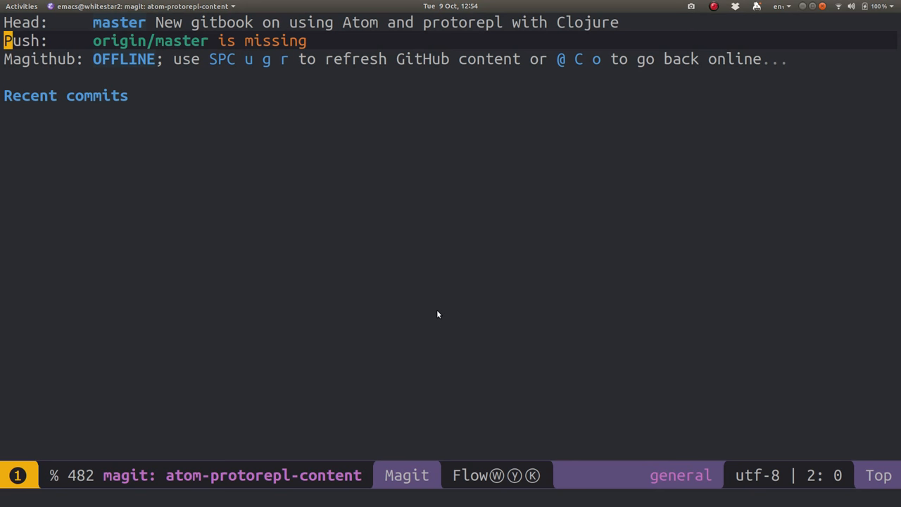
pyautogui.press('j')
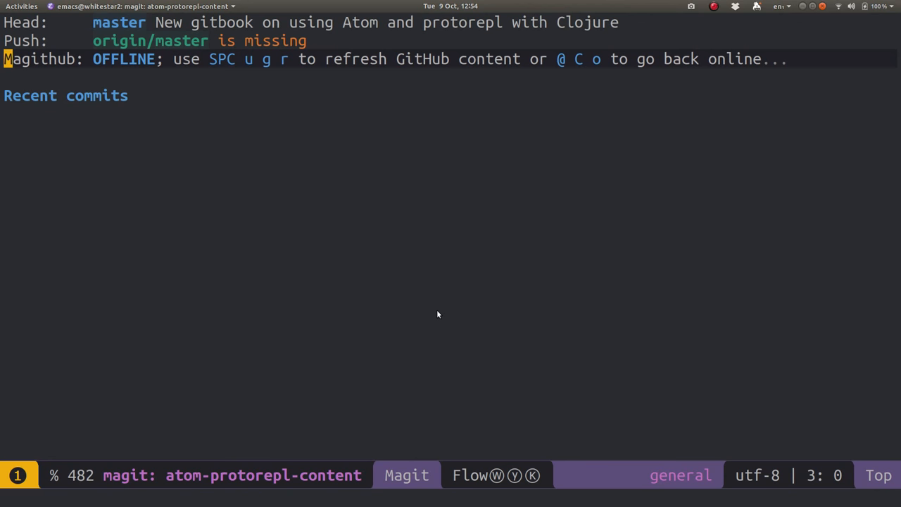
pyautogui.press('?')
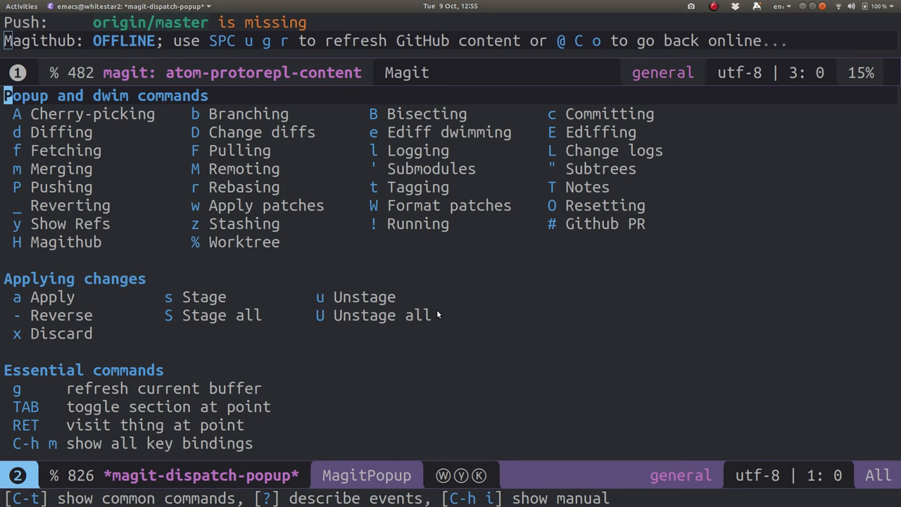
# Push master to origin/master from the Magit push popup (P then p).
pyautogui.press('P')
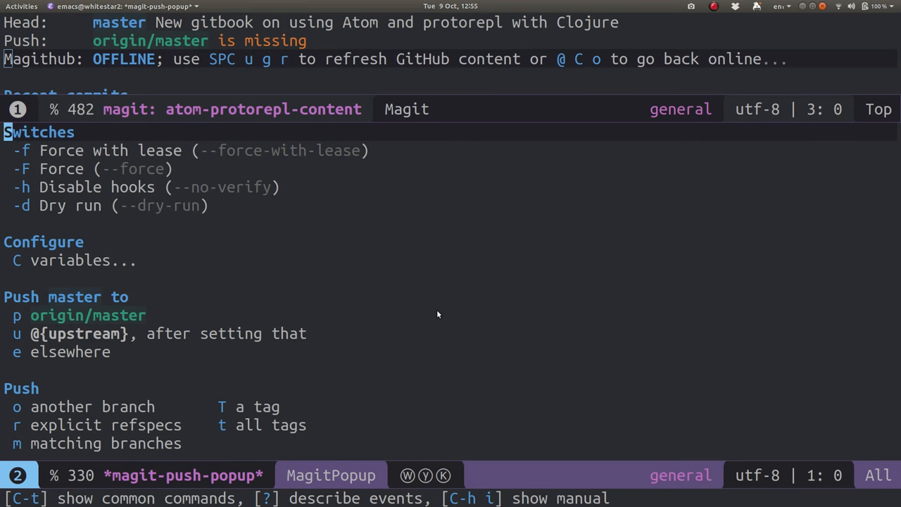
pyautogui.press('Down')
pyautogui.press('Down')
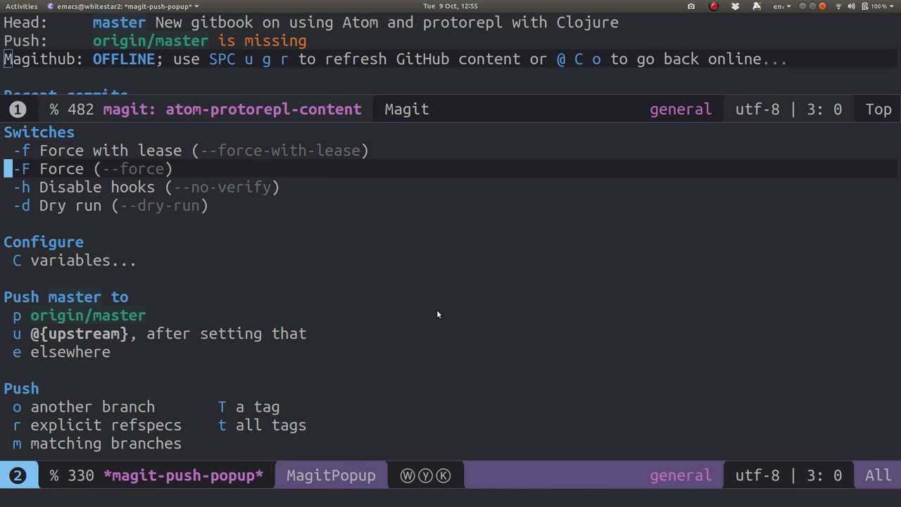
pyautogui.press('Down')
pyautogui.press('Down')
pyautogui.press('Down')
pyautogui.press('Down')
pyautogui.press('Down')
pyautogui.press('Down')
pyautogui.press('Down')
pyautogui.press('Down')
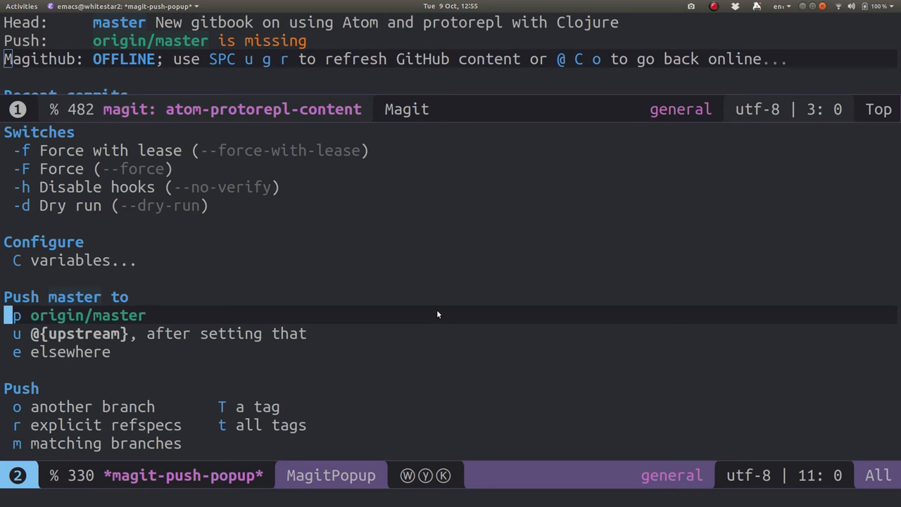
pyautogui.press('p')
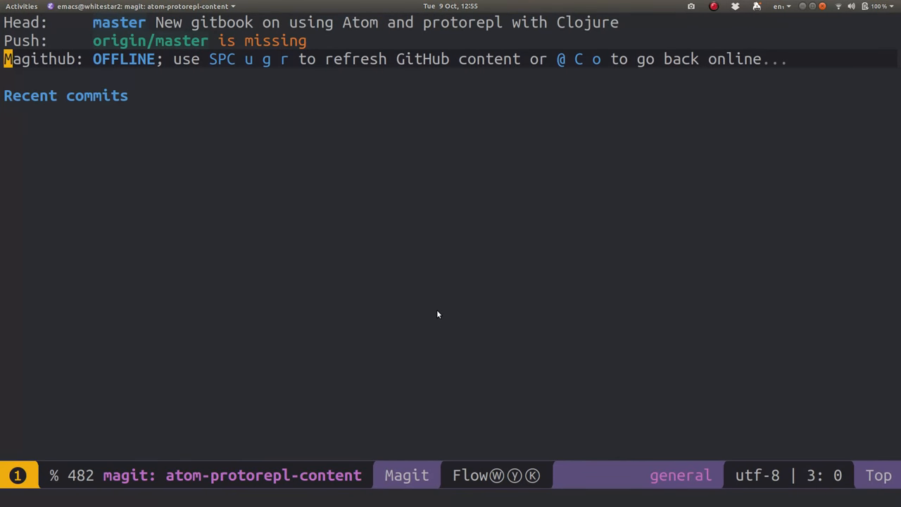
# Check the Head and Push: origin/master lines showing the New gitbook commit.
pyautogui.press('k')
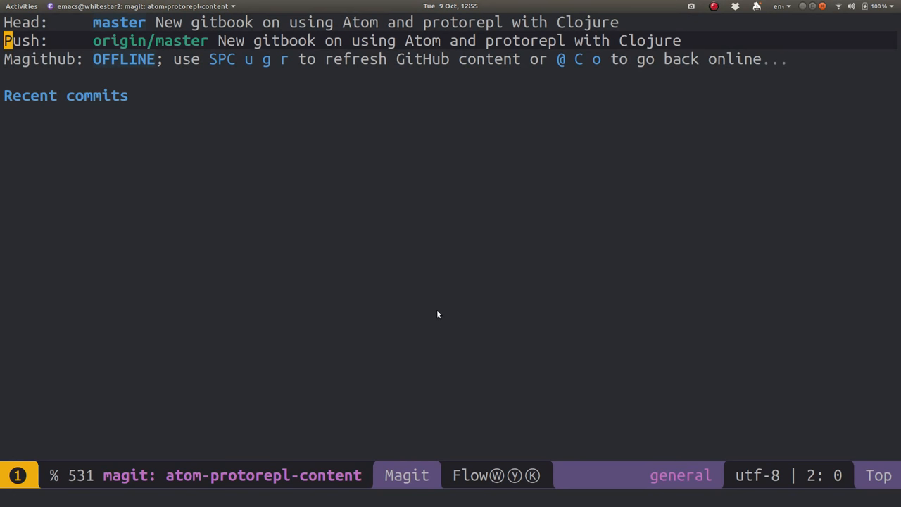
pyautogui.press('k')
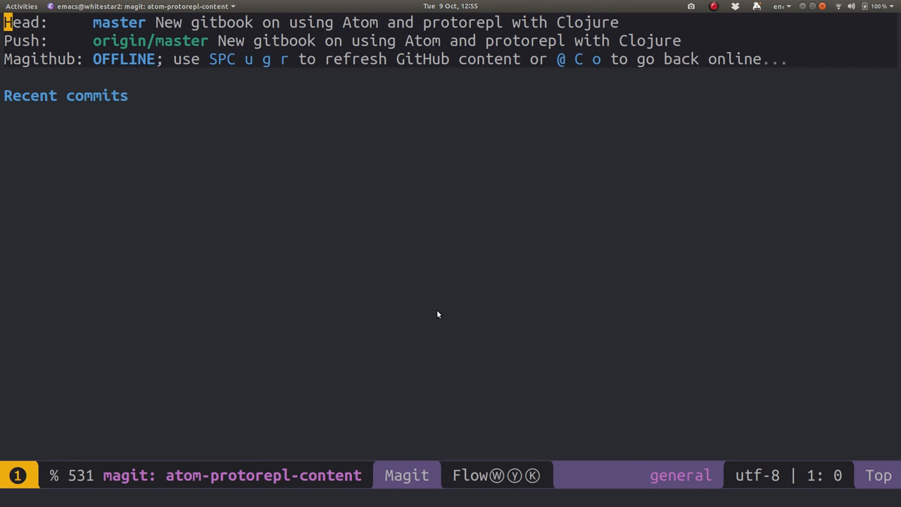
pyautogui.press('j')
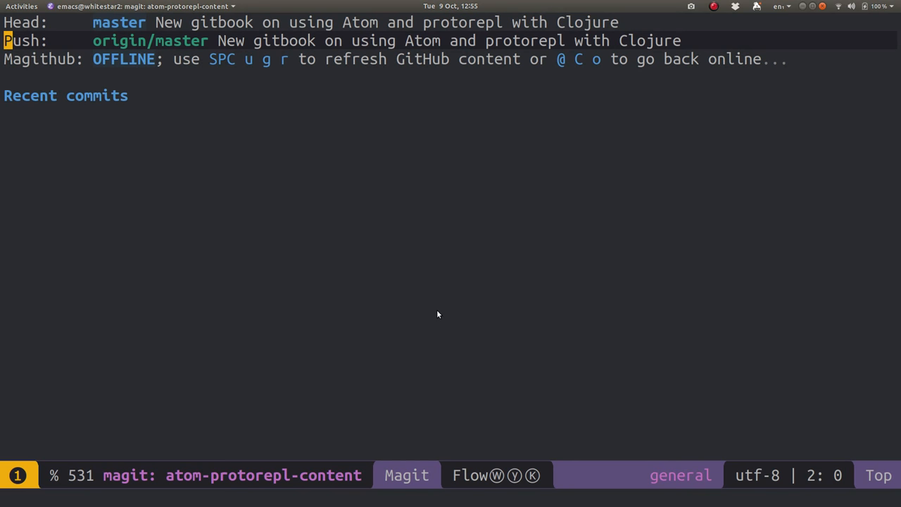
# Reload the GitHub repository page to see the pushed commit and folders, then return to Emacs.
pyautogui.hotkey('alt', 'Tab')
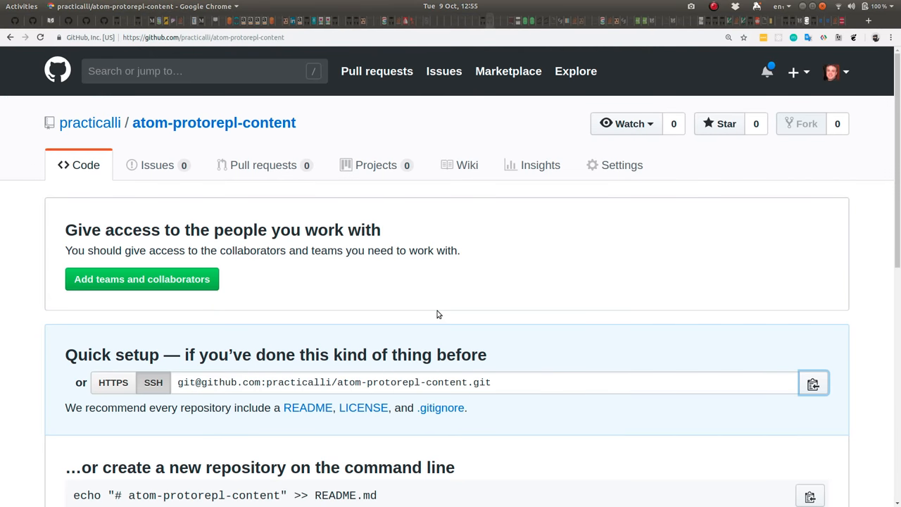
pyautogui.press('F5')
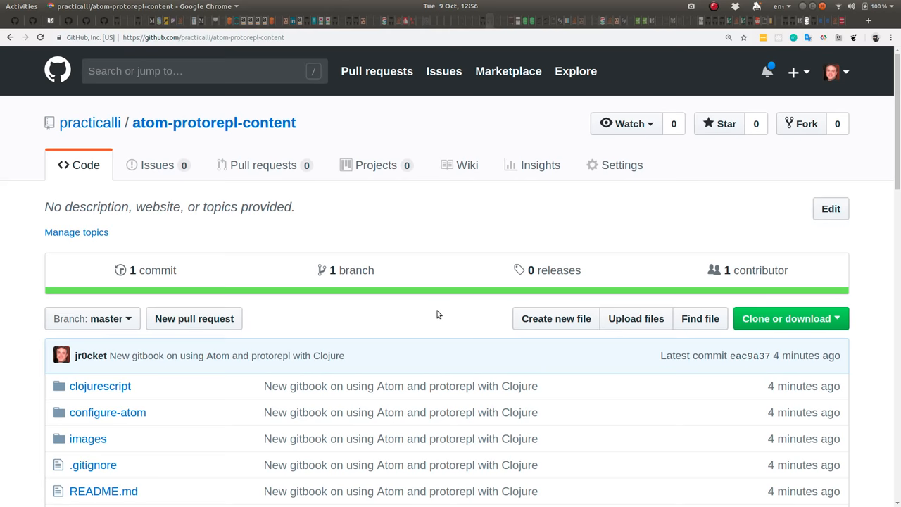
pyautogui.hotkey('alt', 'Tab')
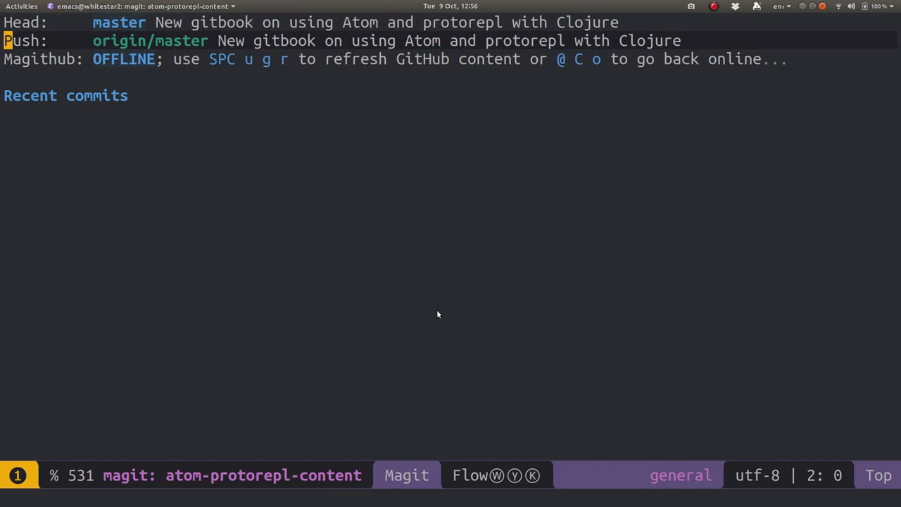
pyautogui.press('q')
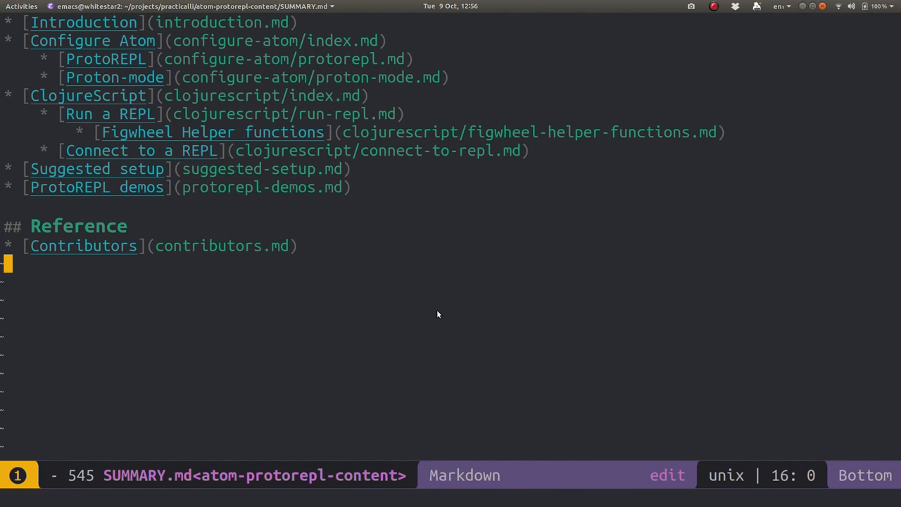
pyautogui.press('space')
pyautogui.press('g')
pyautogui.press('s')
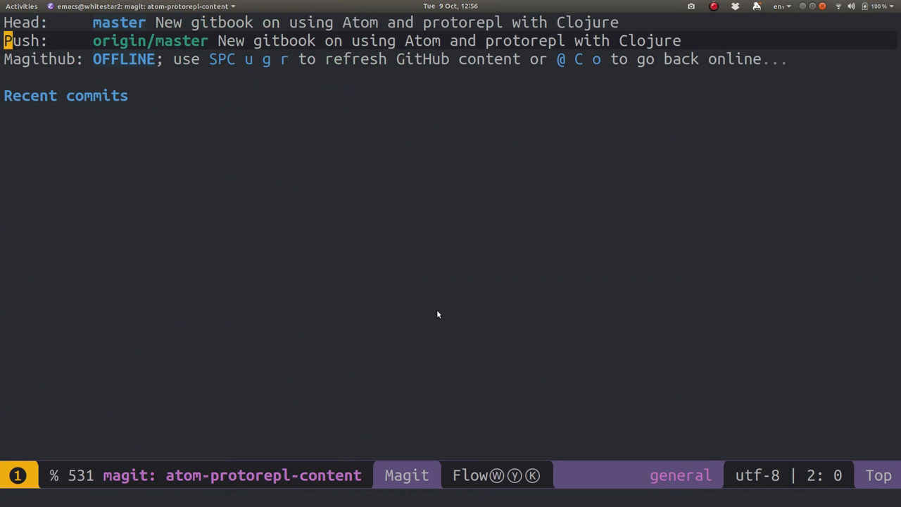